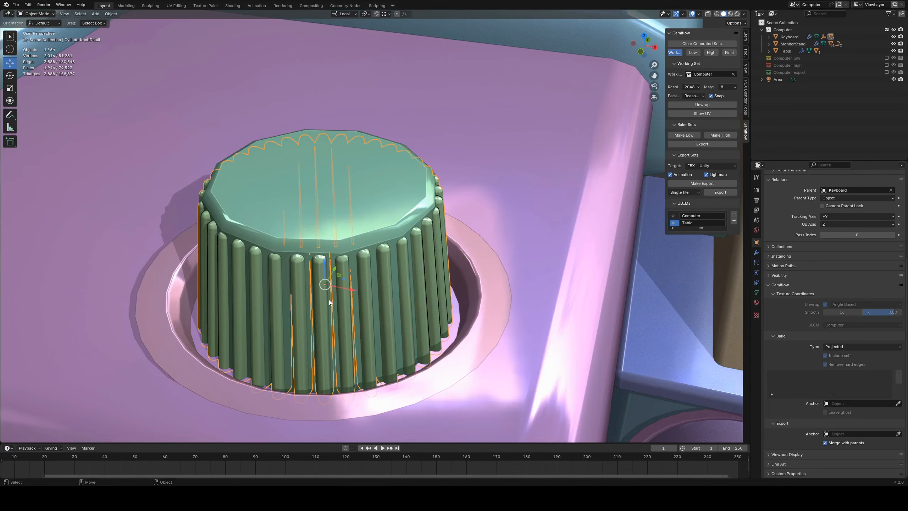
# Step: Try moving the ridged mesh around the knob and undo the move
pyautogui.press('g')
pyautogui.click(311, 294)
pyautogui.hotkey('ctrl', 'z')
pyautogui.click(242, 376)
pyautogui.press('g')
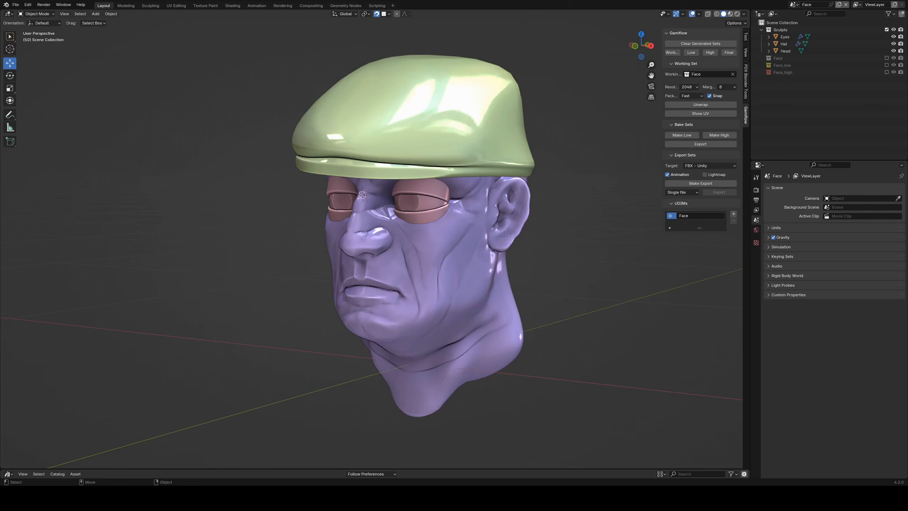
# Step: Look over the sculpted head, deselect it, and show only the low-poly Face collection
pyautogui.click(450, 254)
pyautogui.moveTo(450, 254); pyautogui.dragTo(475, 268, button='middle')
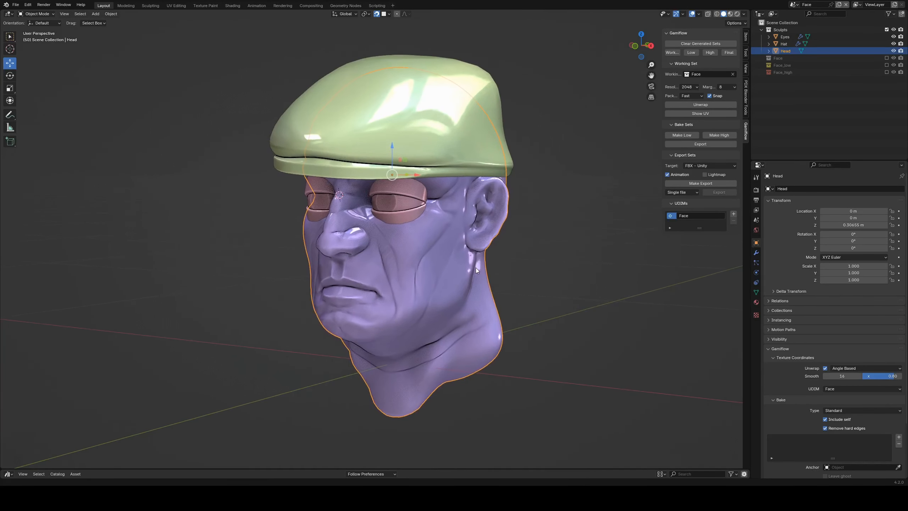
pyautogui.click(545, 273)
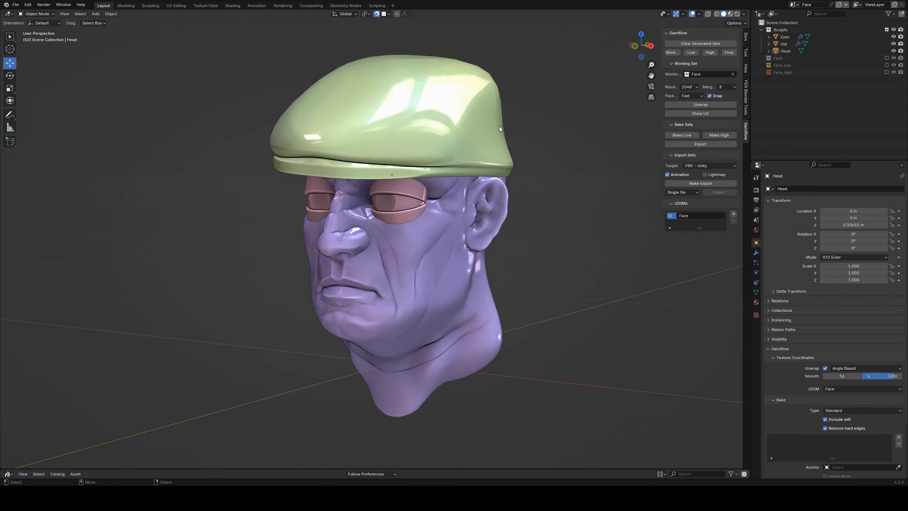
pyautogui.keyDown('ctrl'); pyautogui.click(887, 58); pyautogui.keyUp('ctrl')
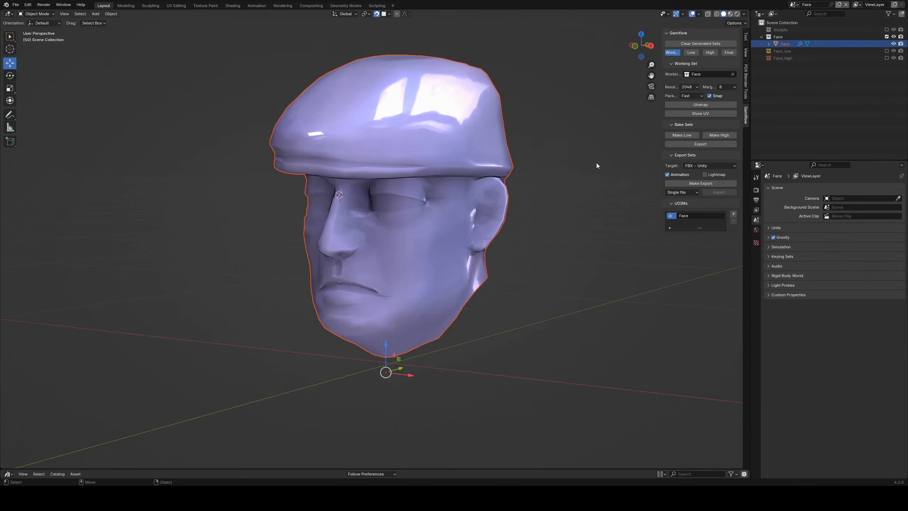
# Step: Examine the low-poly face's topology in Edit Mode and return to Object Mode
pyautogui.moveTo(413, 271)
pyautogui.mouseDown(button='middle')
pyautogui.moveTo(431, 302)
pyautogui.moveTo(405, 302)
pyautogui.moveTo(426, 278)
pyautogui.moveTo(457, 280)
pyautogui.moveTo(431, 280)
pyautogui.mouseUp(button='middle')
pyautogui.press('Tab')
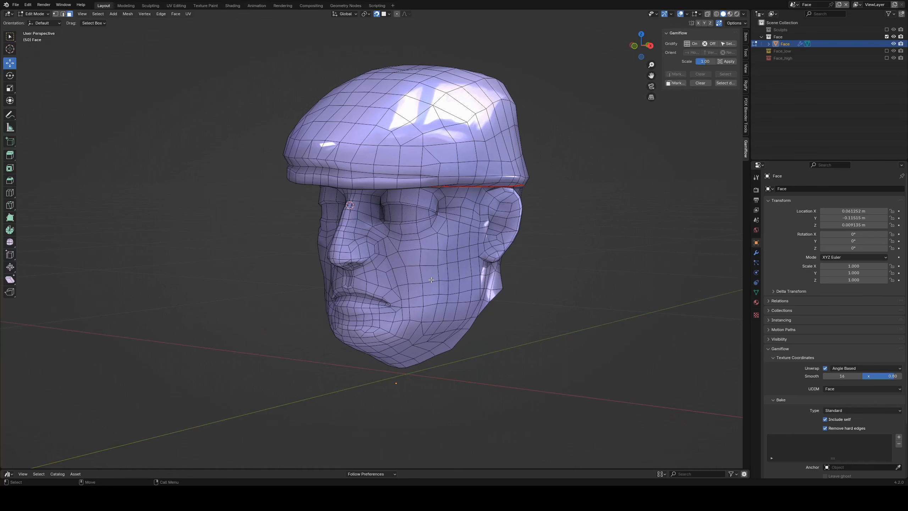
pyautogui.press('Tab')
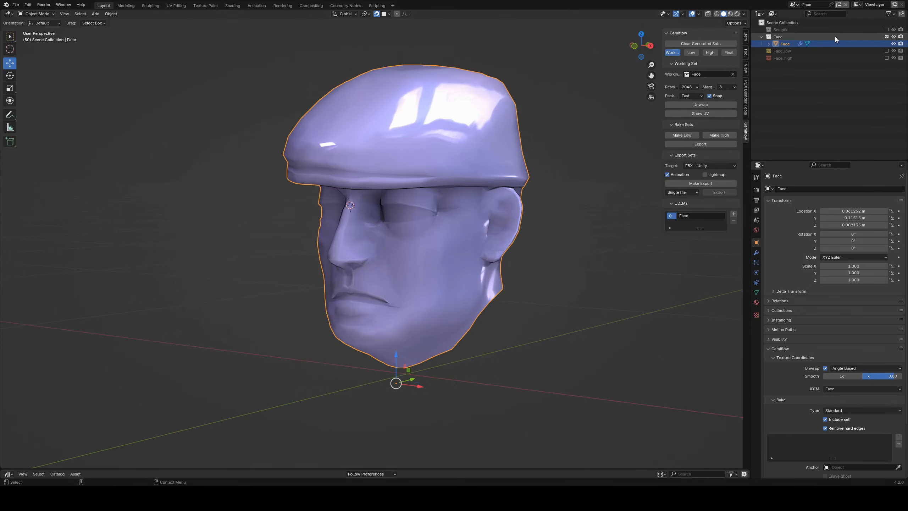
# Step: Enable the Sculpts collection alongside the Face collection and select the Eyes, Hat and Head sculpts
pyautogui.click(887, 30)
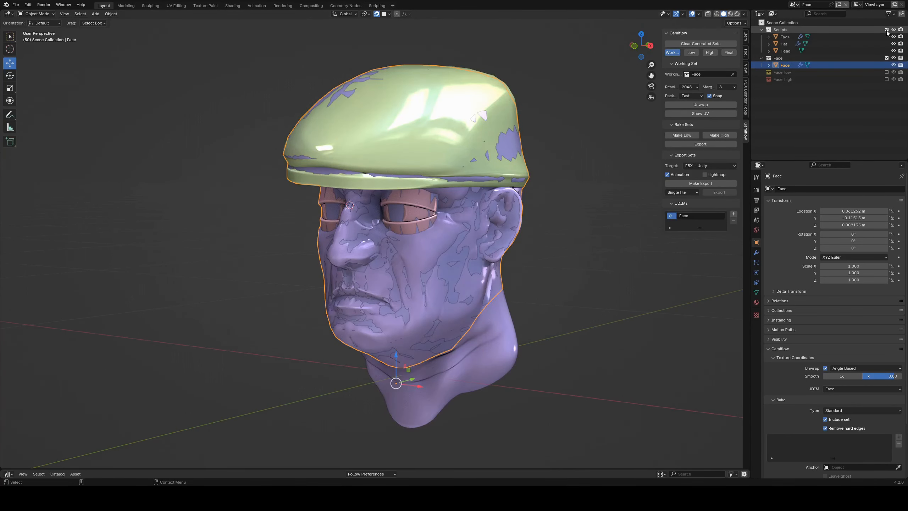
pyautogui.click(786, 37)
pyautogui.keyDown('shift'); pyautogui.click(786, 51); pyautogui.keyUp('shift')
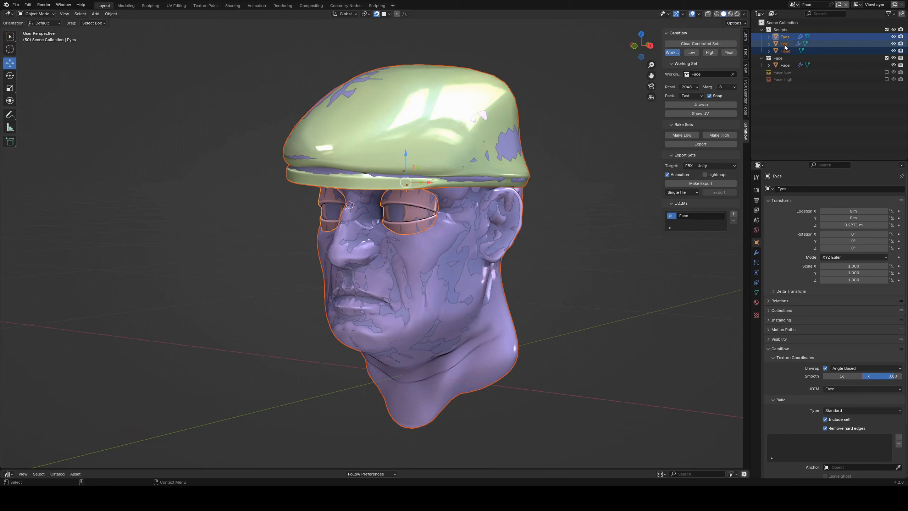
# Step: Turn off Include self in the low-poly Face object's bake settings
pyautogui.click(789, 64)
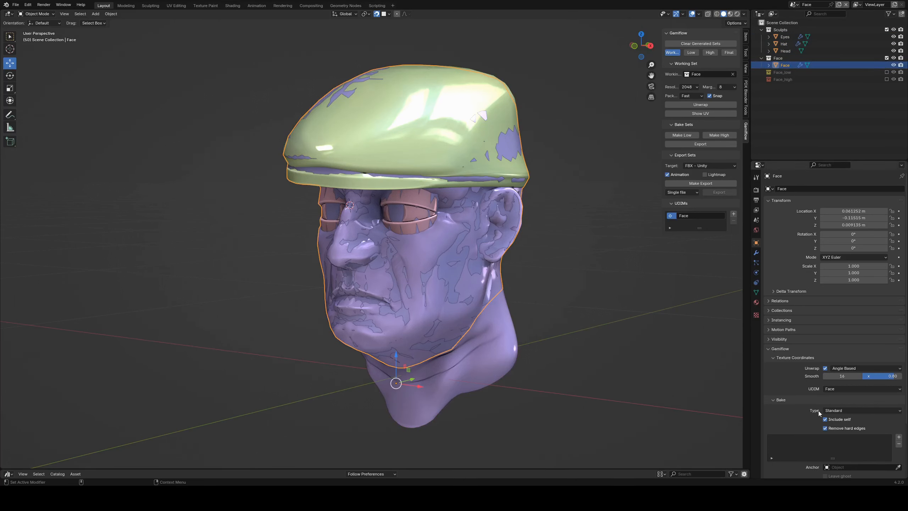
pyautogui.scroll(-2, 801, 398)
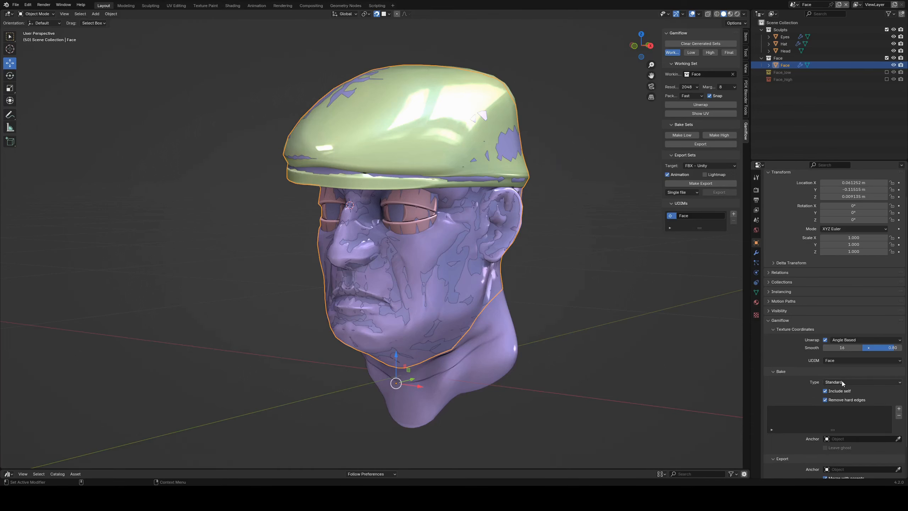
pyautogui.click(826, 391)
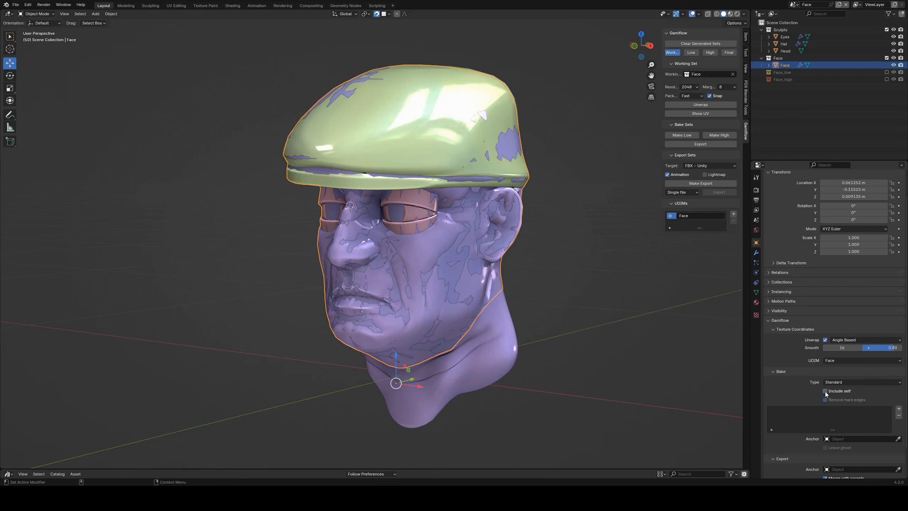
pyautogui.click(499, 290)
pyautogui.click(493, 292)
# Step: Add three entries to the Face object's high-poly bake list and assign Eyes, Hat and Head to them
pyautogui.click(899, 409)
pyautogui.click(899, 409)
pyautogui.click(899, 409)
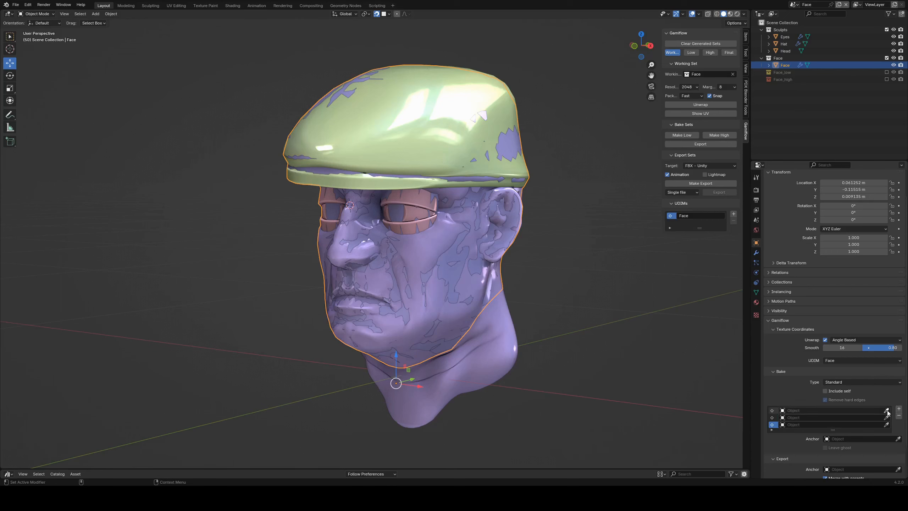
pyautogui.click(887, 411)
pyautogui.click(786, 37)
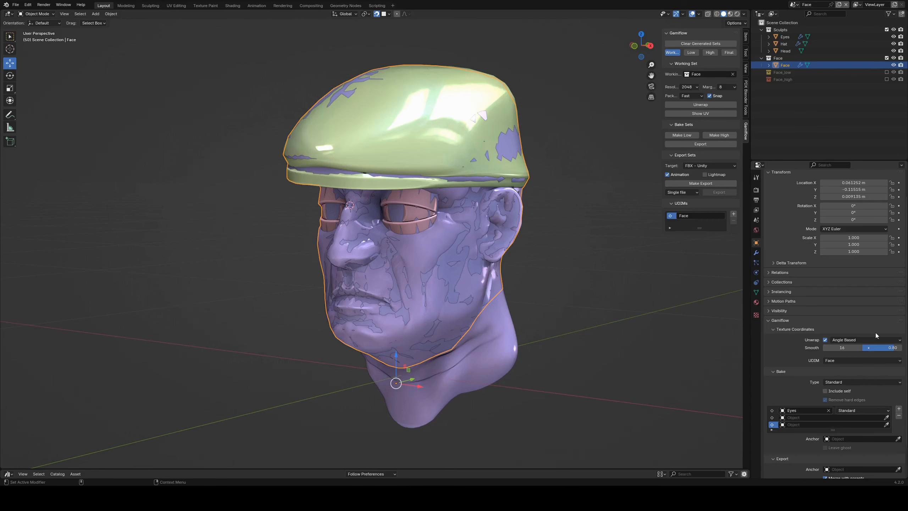
pyautogui.click(887, 418)
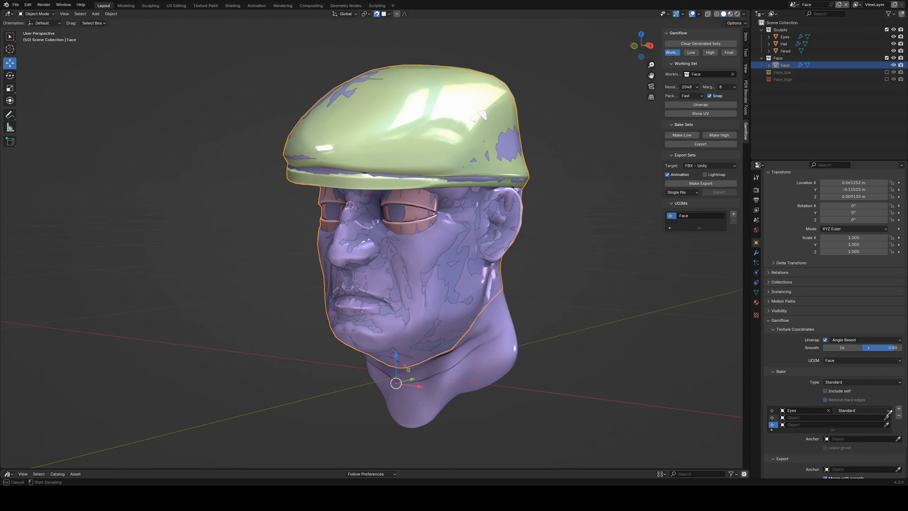
pyautogui.click(784, 43)
pyautogui.click(887, 425)
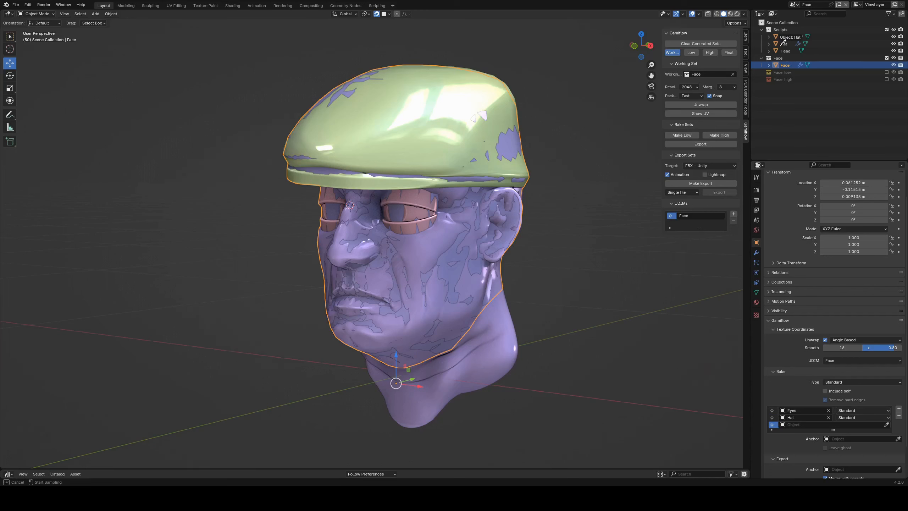
pyautogui.click(786, 51)
# Step: Set the bake type of the Eyes, Hat and Head entries to Projected
pyautogui.click(852, 411)
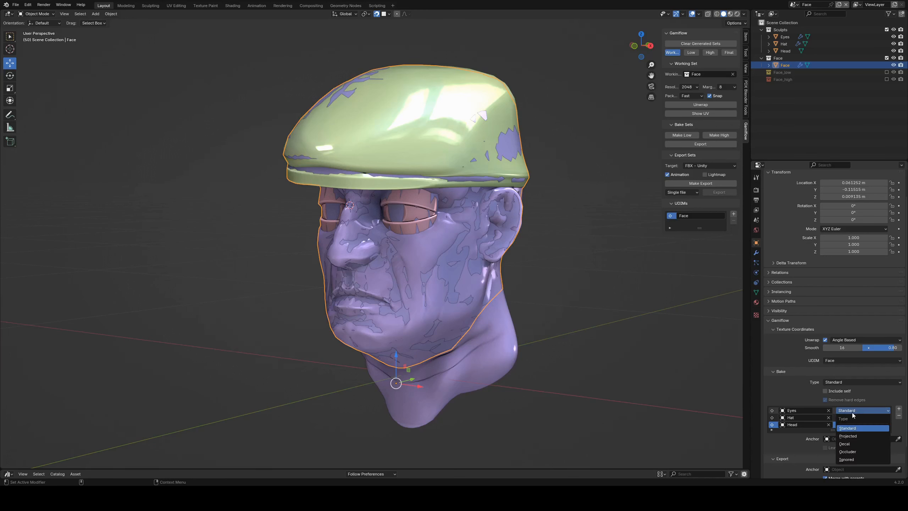
pyautogui.click(854, 436)
pyautogui.click(855, 417)
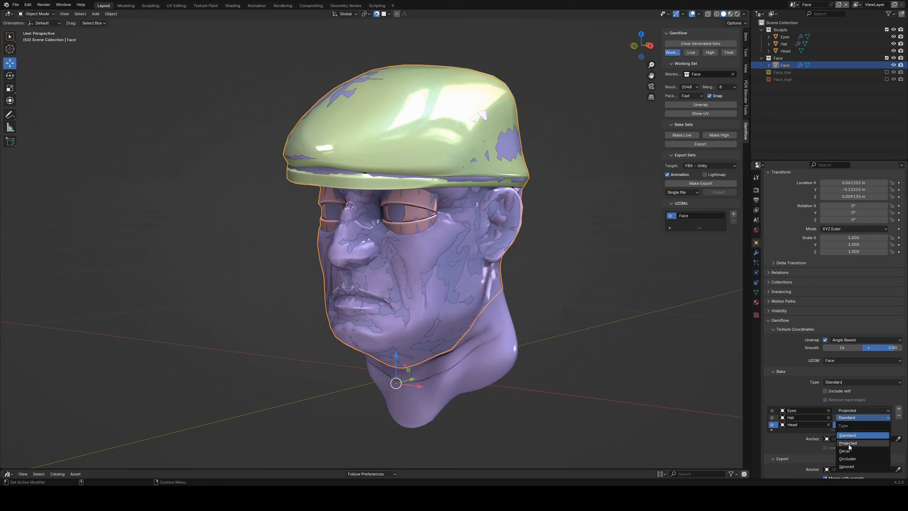
pyautogui.click(849, 443)
pyautogui.click(858, 425)
pyautogui.click(850, 450)
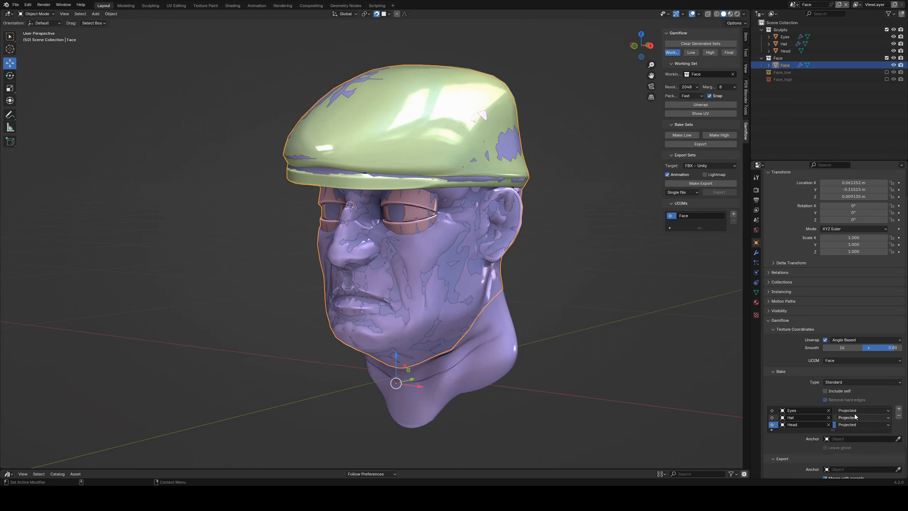
# Step: Compare the Sculpts objects with the Face working collection and check the Face object's bake settings
pyautogui.click(787, 36)
pyautogui.keyDown('shift'); pyautogui.click(785, 51); pyautogui.keyUp('shift')
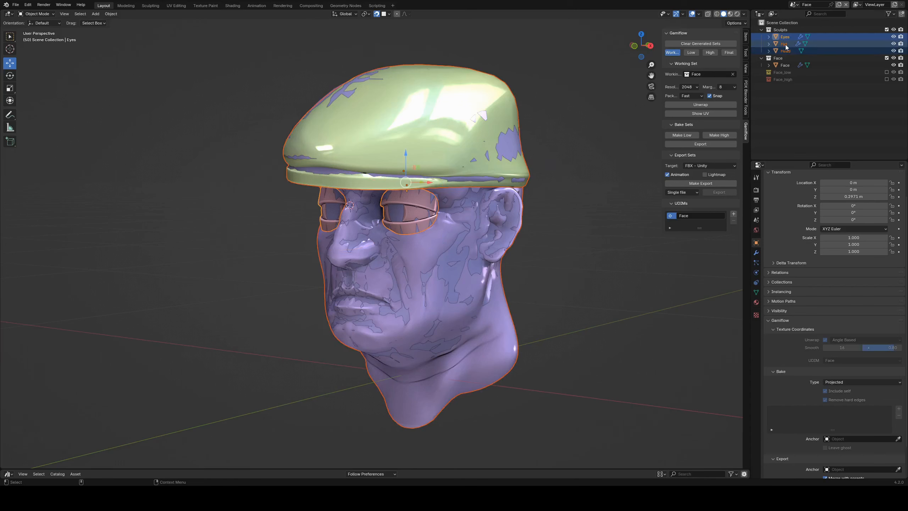
pyautogui.click(787, 59)
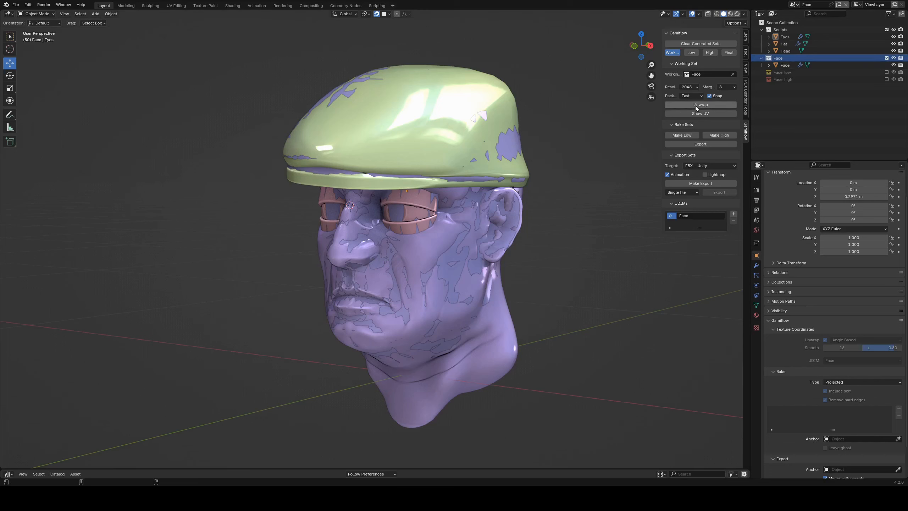
pyautogui.click(785, 51)
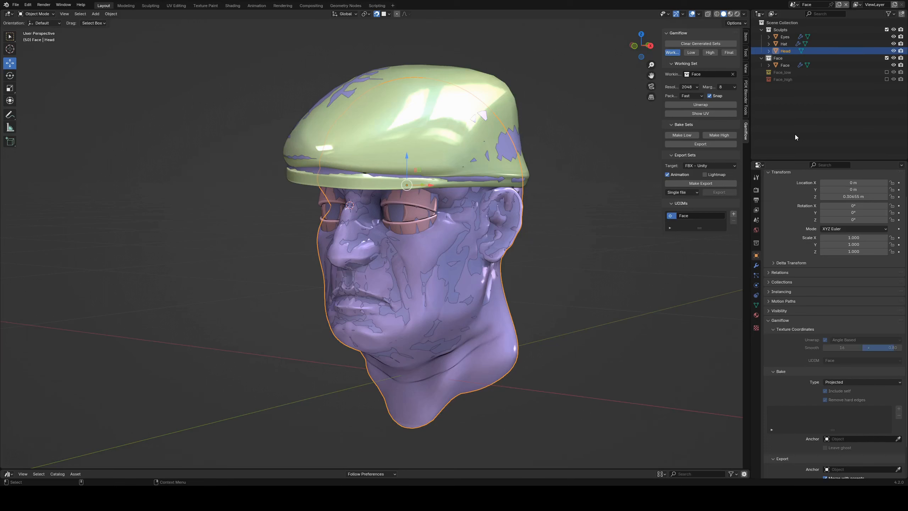
pyautogui.click(782, 66)
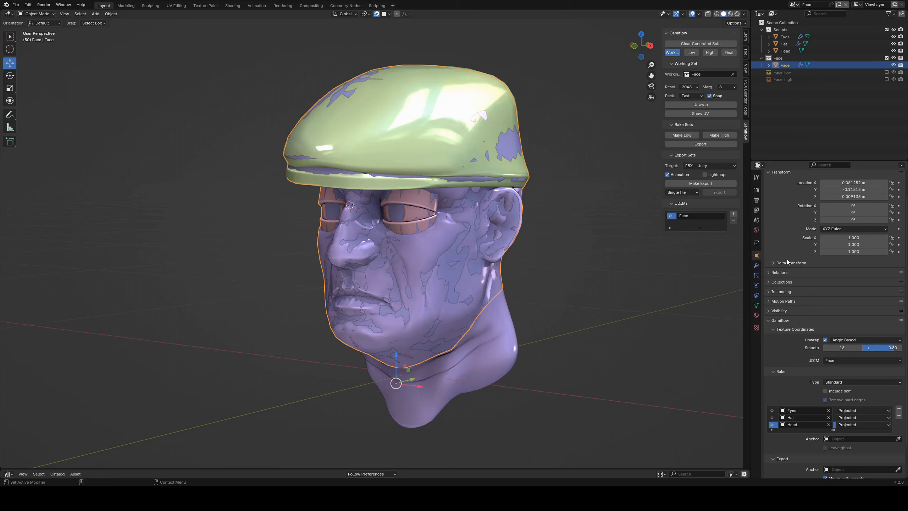
# Step: Generate the low-poly bake set and hide the Sculpts collection to inspect the generated face mesh
pyautogui.click(686, 136)
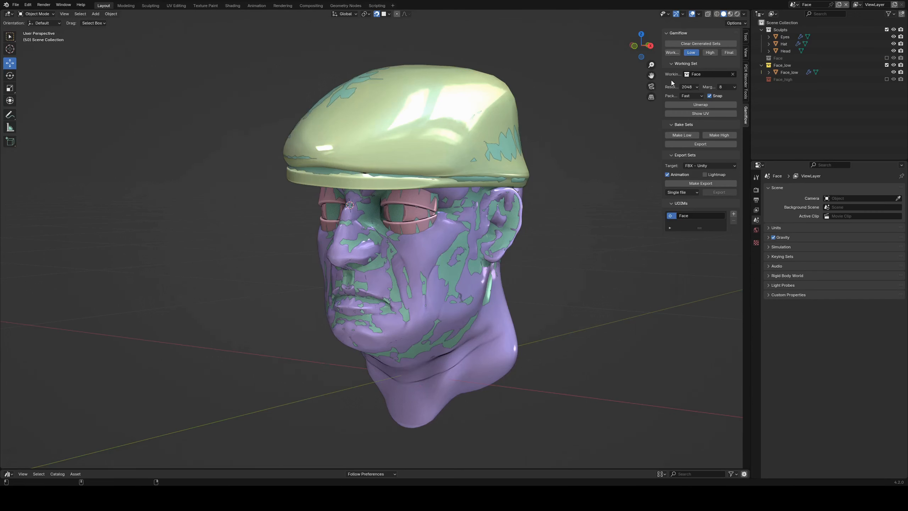
pyautogui.click(887, 29)
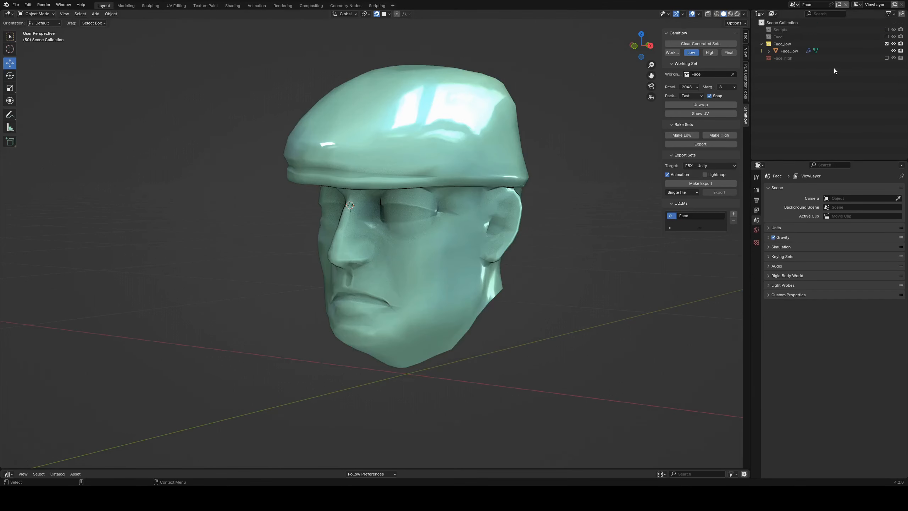
pyautogui.moveTo(416, 321)
pyautogui.mouseDown(button='middle')
pyautogui.moveTo(454, 318)
pyautogui.moveTo(417, 322)
pyautogui.mouseUp(button='middle')
pyautogui.click(429, 292)
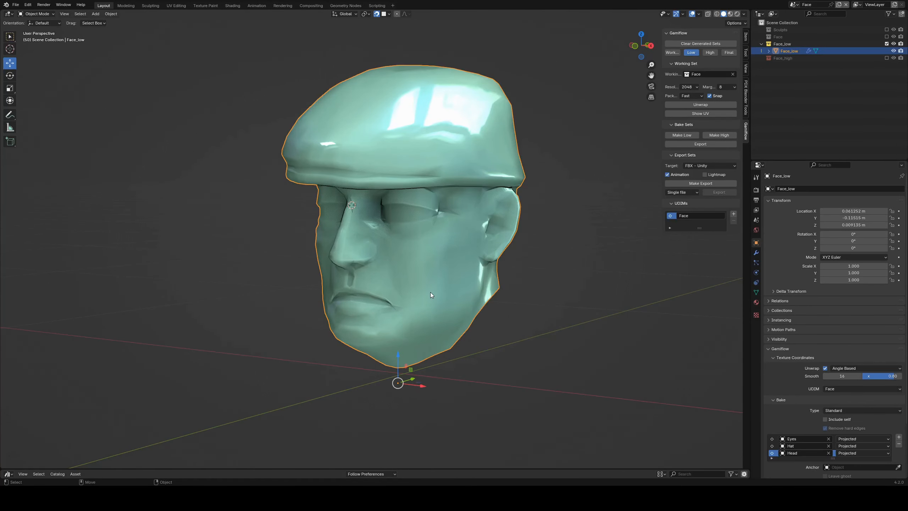
pyautogui.click(515, 282)
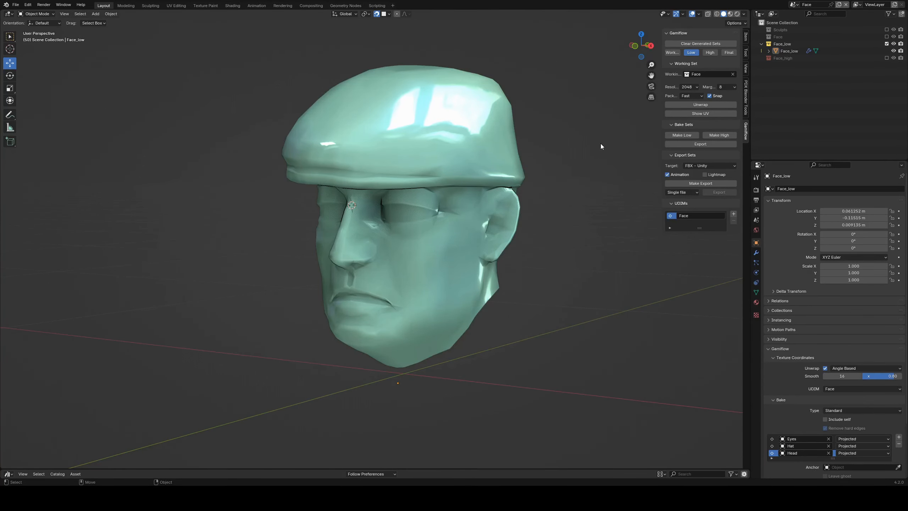
# Step: Generate the high-poly bake set and inspect its head, eyes and hat meshes
pyautogui.click(711, 136)
pyautogui.moveTo(445, 265)
pyautogui.mouseDown(button='middle')
pyautogui.moveTo(502, 265)
pyautogui.moveTo(450, 266)
pyautogui.mouseUp(button='middle')
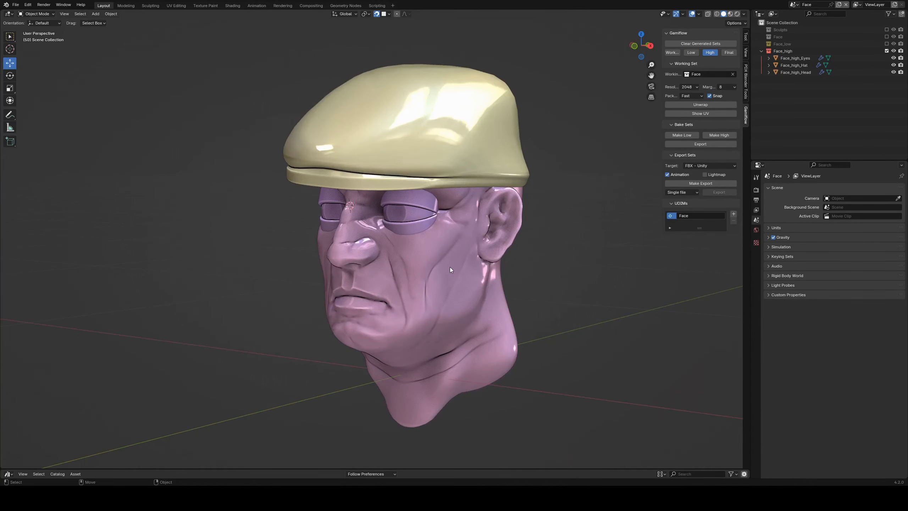
pyautogui.click(450, 266)
pyautogui.click(417, 225)
pyautogui.click(426, 144)
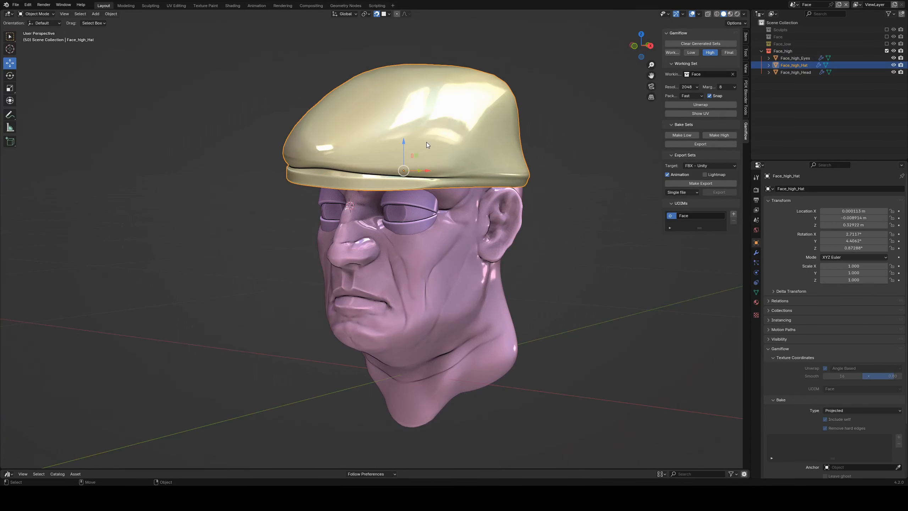
pyautogui.click(783, 58)
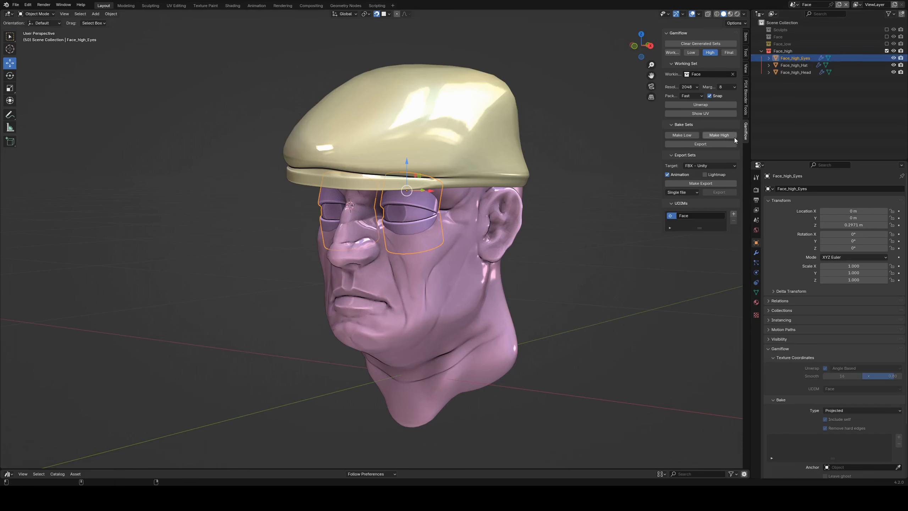
pyautogui.press('a')
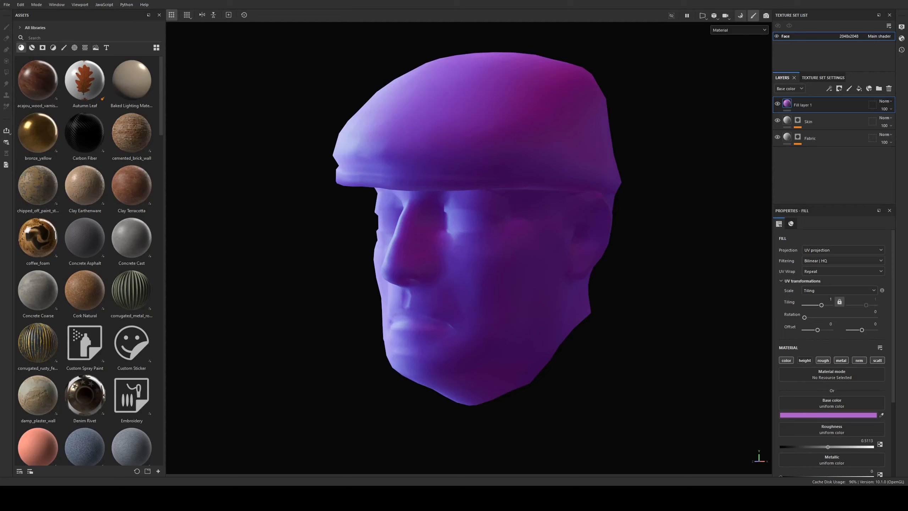
# Step: In Substance 3D Painter, bake the Face texture set's selected mesh maps and return to painting mode to check the result
pyautogui.click(740, 15)
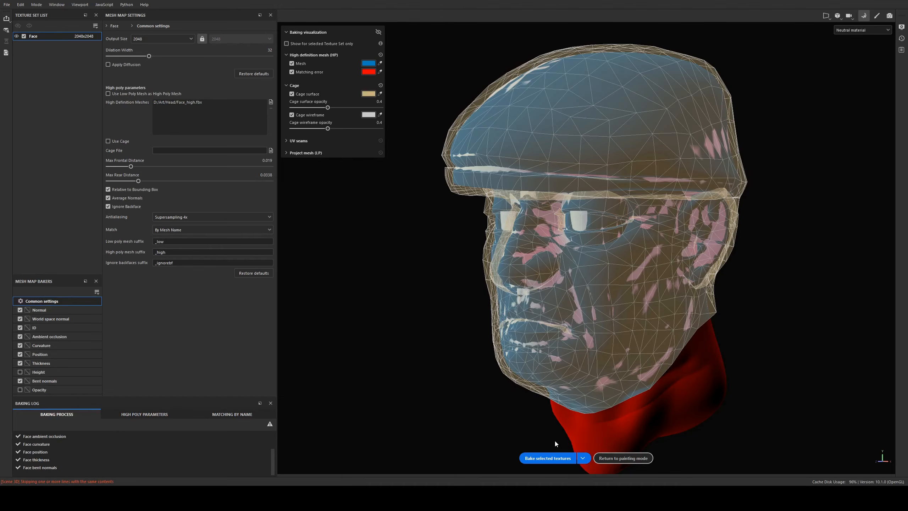
pyautogui.click(555, 458)
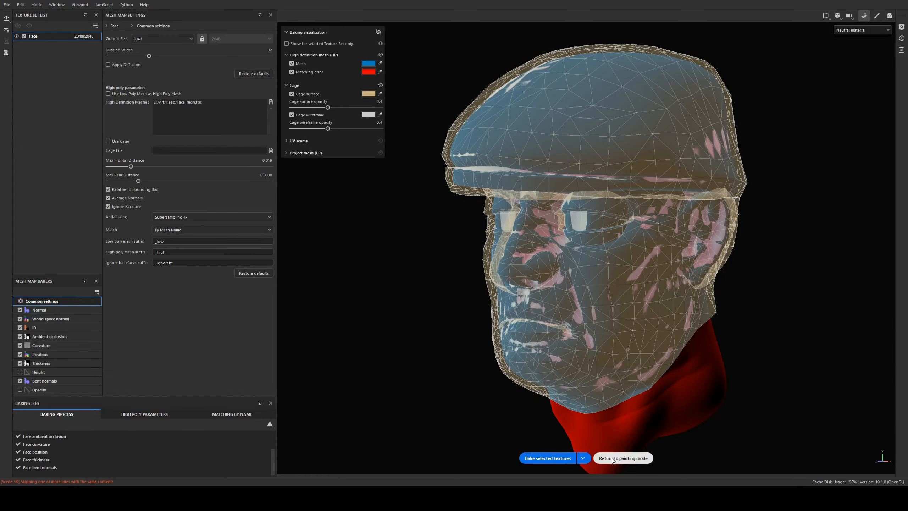
pyautogui.click(610, 458)
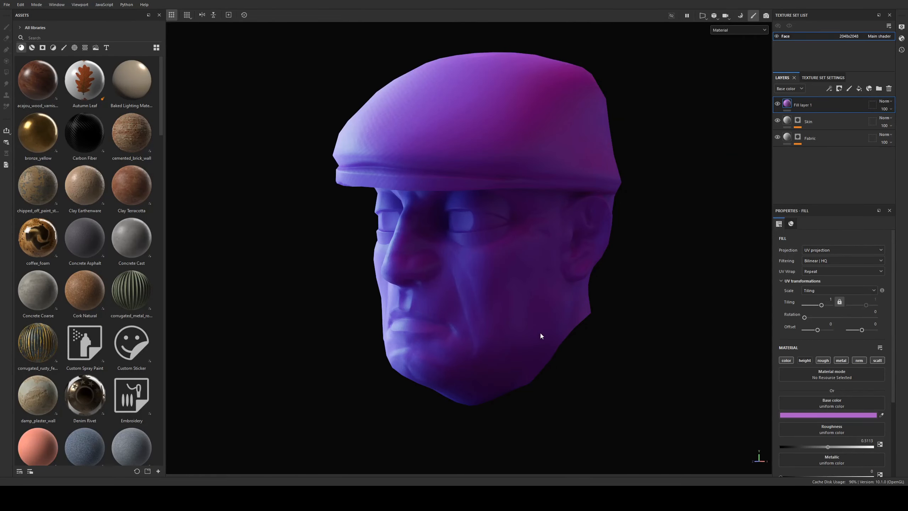
pyautogui.moveTo(486, 312)
pyautogui.keyDown('shift'); pyautogui.mouseDown(button='right')
pyautogui.moveTo(513, 310)
pyautogui.moveTo(491, 313)
pyautogui.mouseUp(button='right'); pyautogui.keyUp('shift')
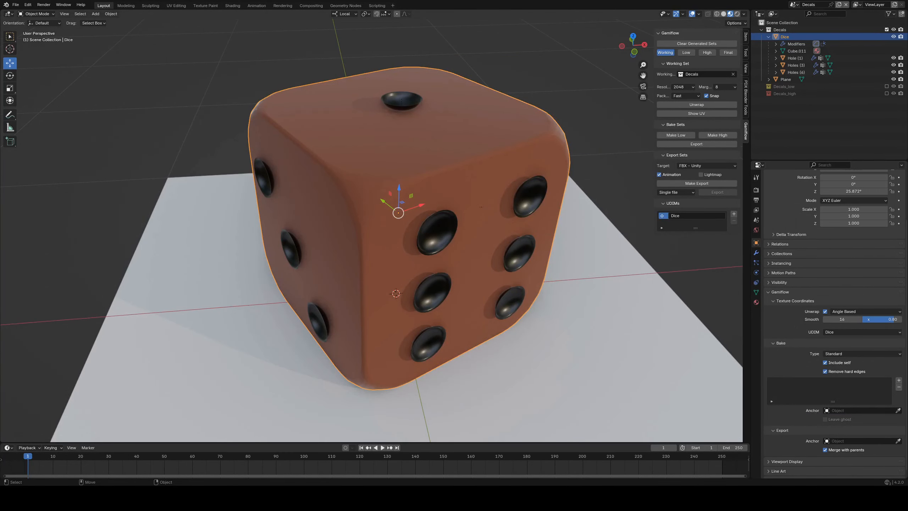
pyautogui.keyDown('alt'); pyautogui.moveTo(372, 194); pyautogui.dragTo(376, 190, button='middle'); pyautogui.keyUp('alt')
pyautogui.scroll(-1, 376, 190)
pyautogui.scroll(1, 396, 225)
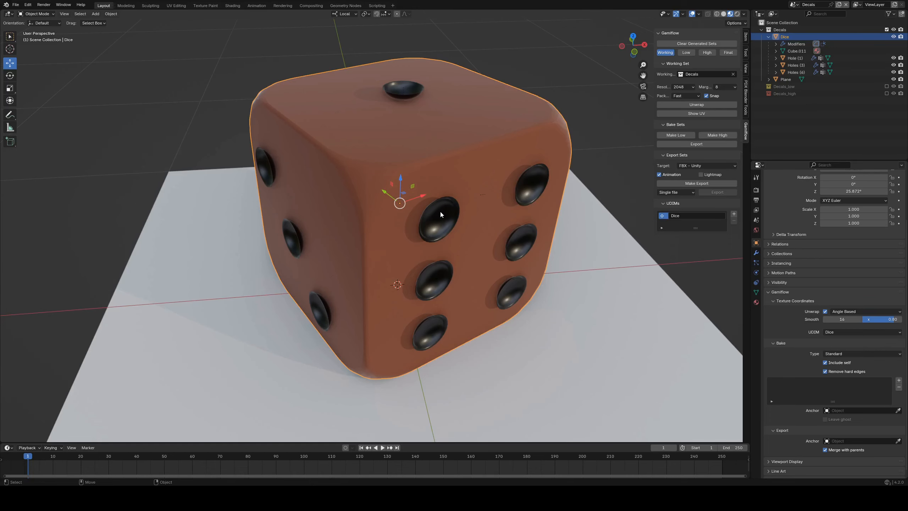
# Step: In Blender, examine the floating Hole (1), Holes (3) and Holes (6) objects on the faces of the dice
pyautogui.moveTo(406, 226); pyautogui.dragTo(493, 237, button='middle')
pyautogui.scroll(1, 398, 226)
pyautogui.click(438, 236)
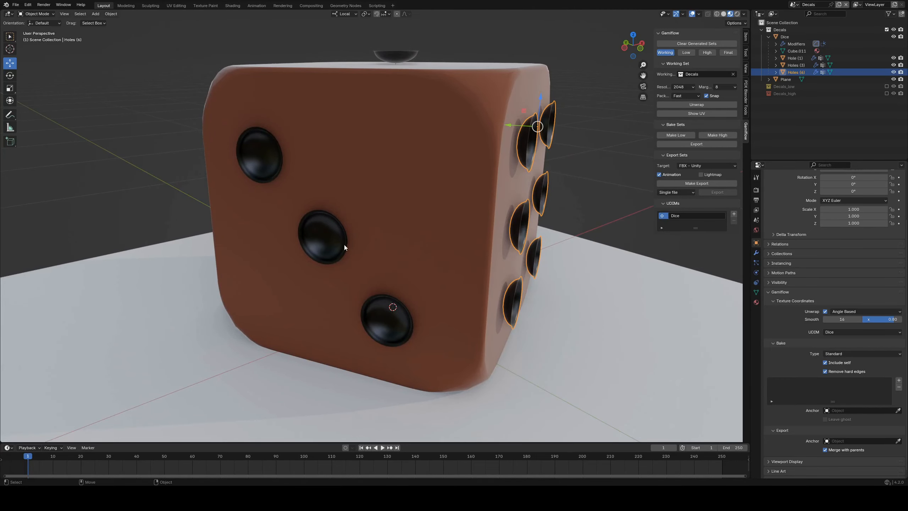
pyautogui.click(334, 247)
pyautogui.moveTo(332, 246); pyautogui.dragTo(309, 270, button='middle')
pyautogui.click(403, 73)
pyautogui.scroll(1, 489, 258)
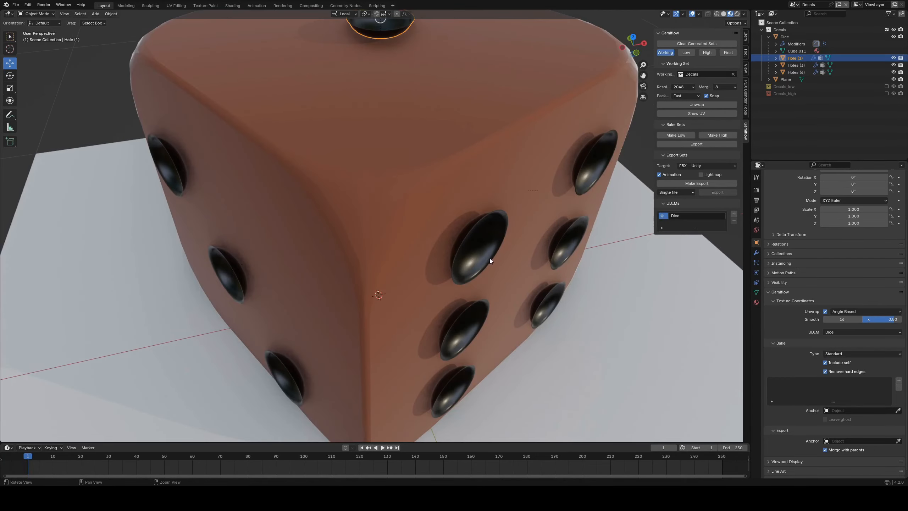
pyautogui.moveTo(489, 258)
pyautogui.mouseDown(button='middle')
pyautogui.moveTo(500, 241)
pyautogui.moveTo(456, 244)
pyautogui.moveTo(511, 233)
pyautogui.moveTo(497, 249)
pyautogui.mouseUp(button='middle')
pyautogui.scroll(2, 517, 237)
pyautogui.scroll(-4, 430, 227)
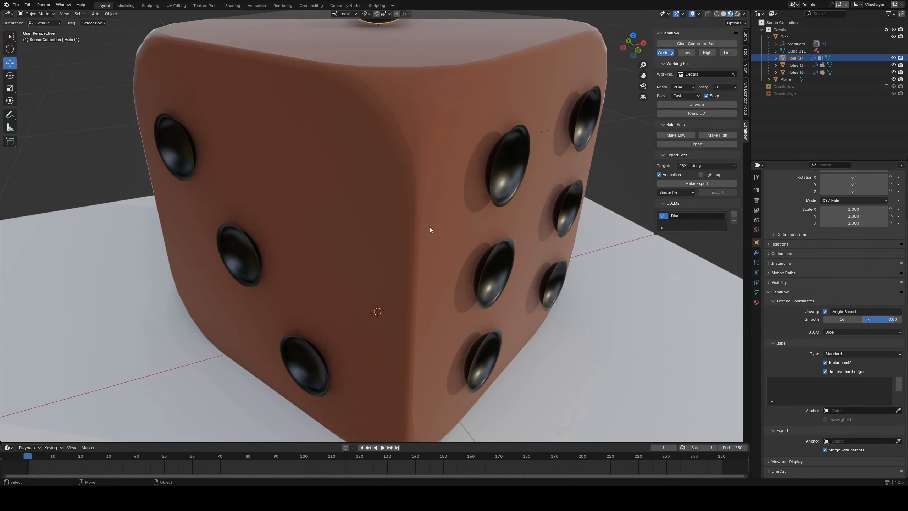
# Step: Add three high-poly entries to the Dice object's bake settings and assign Hole (1), Holes (6) and Holes (3) to them
pyautogui.click(410, 202)
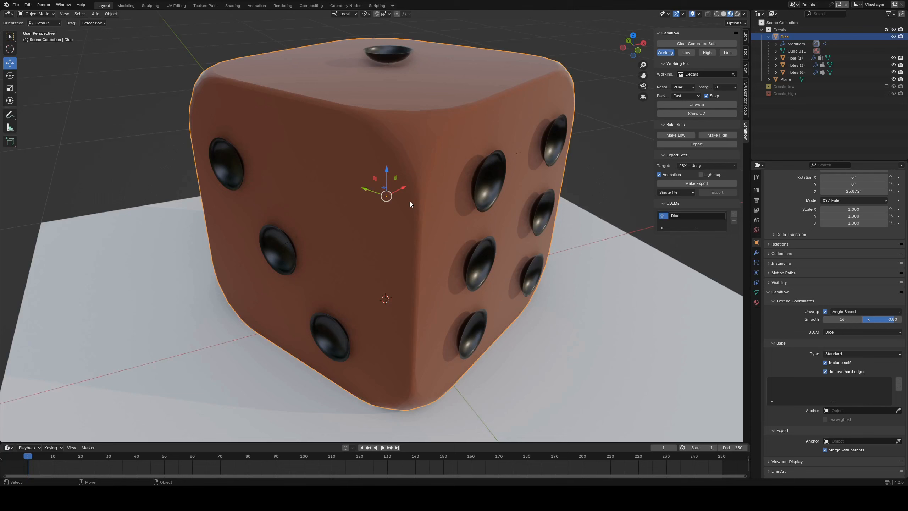
pyautogui.click(899, 380)
pyautogui.click(899, 380)
pyautogui.click(899, 380)
pyautogui.click(887, 383)
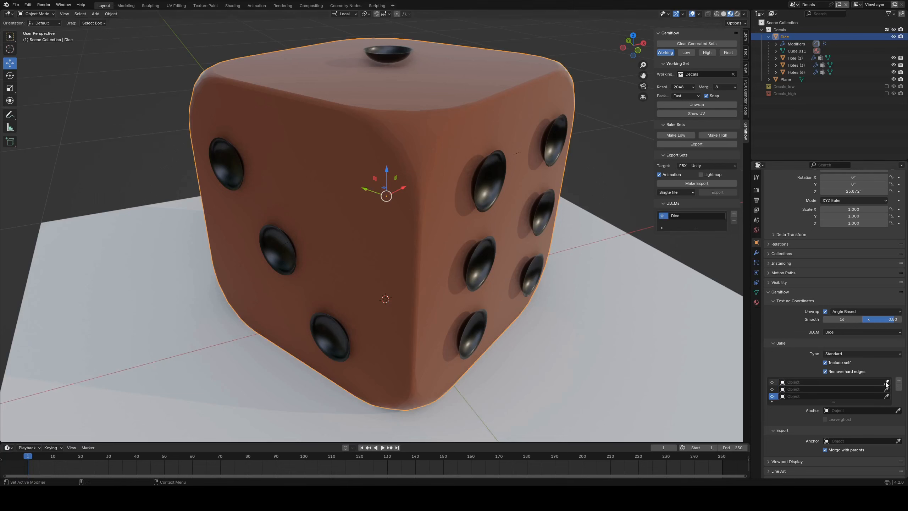
pyautogui.click(388, 48)
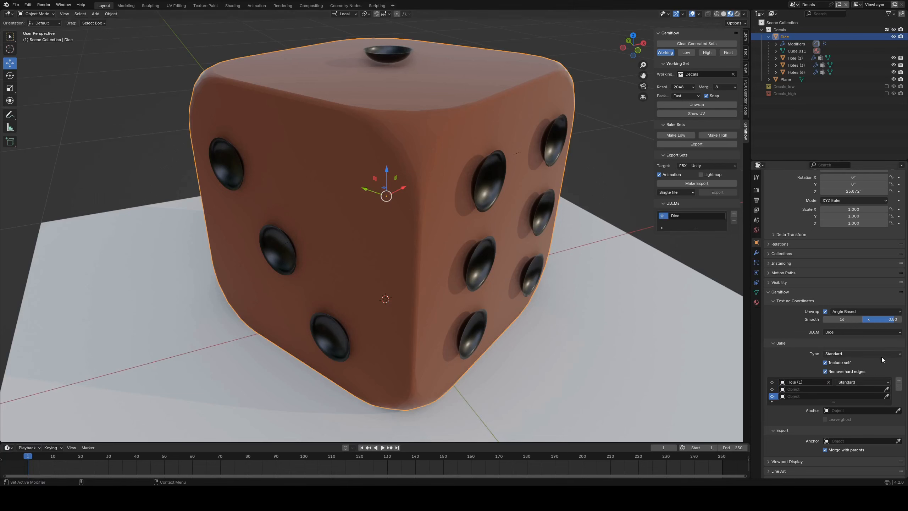
pyautogui.click(887, 388)
pyautogui.click(486, 260)
pyautogui.click(887, 396)
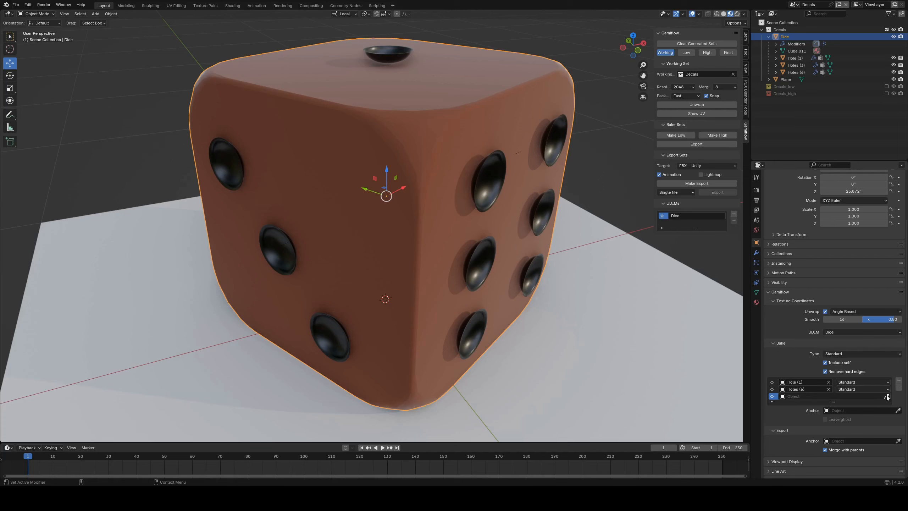
pyautogui.click(333, 340)
# Step: Set the type of the Hole (1), Holes (6) and Holes (3) bake entries to Decal
pyautogui.click(861, 382)
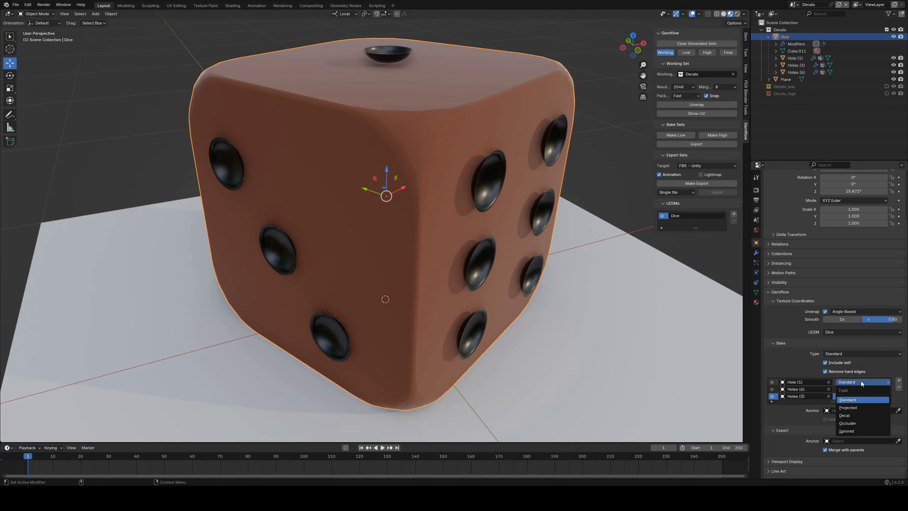
pyautogui.click(850, 415)
pyautogui.click(860, 391)
pyautogui.click(847, 422)
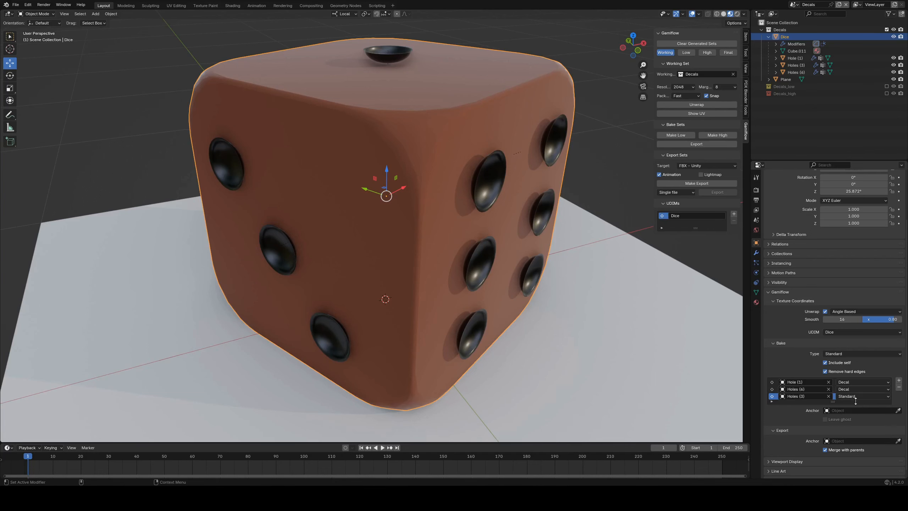
pyautogui.click(856, 397)
pyautogui.click(853, 430)
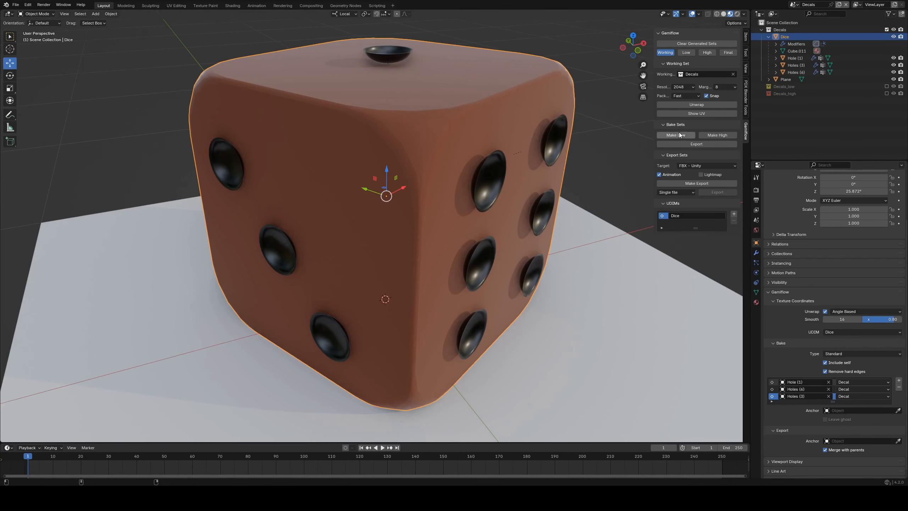
# Step: Generate the high-poly bake set for the Decals working set and export the bake sets
pyautogui.click(717, 135)
pyautogui.click(711, 144)
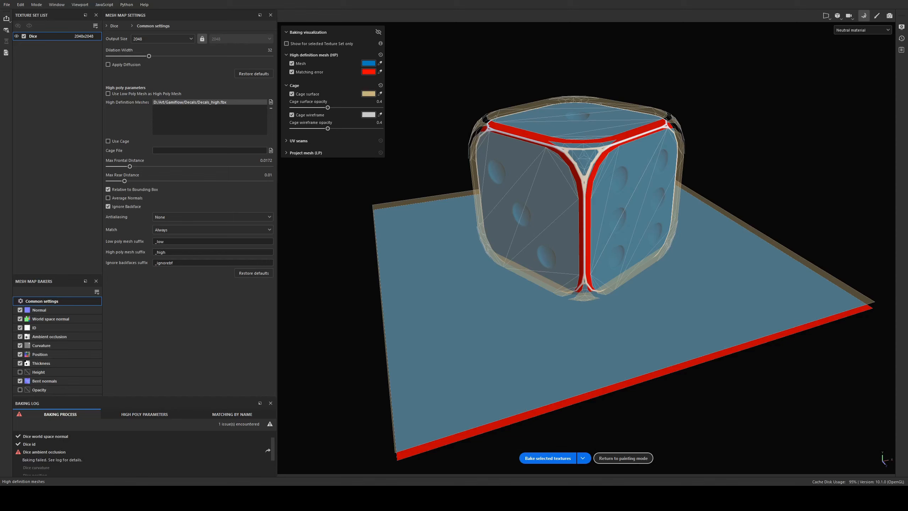
# Step: In Substance 3D Painter, check the ambient occlusion and bent normals settings, then bake the Dice texture set's selected maps and return to painting mode
pyautogui.click(167, 244)
pyautogui.click(64, 338)
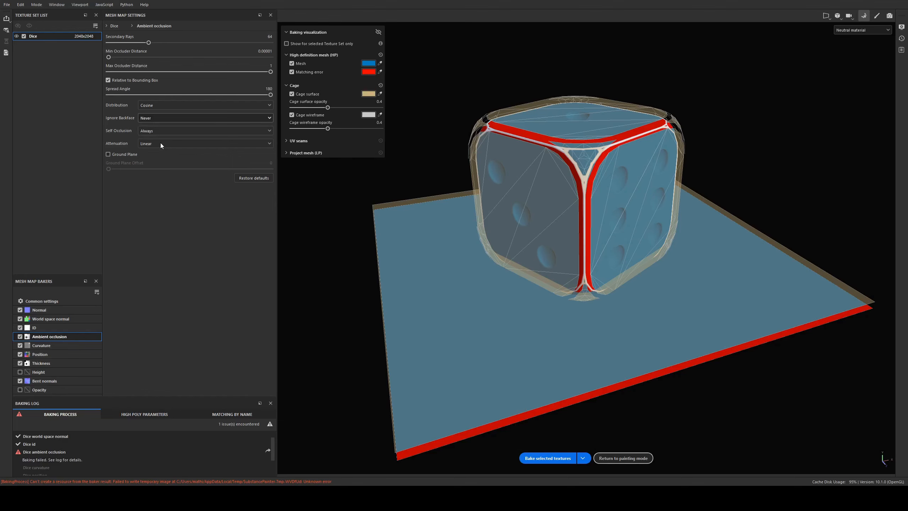
pyautogui.click(47, 381)
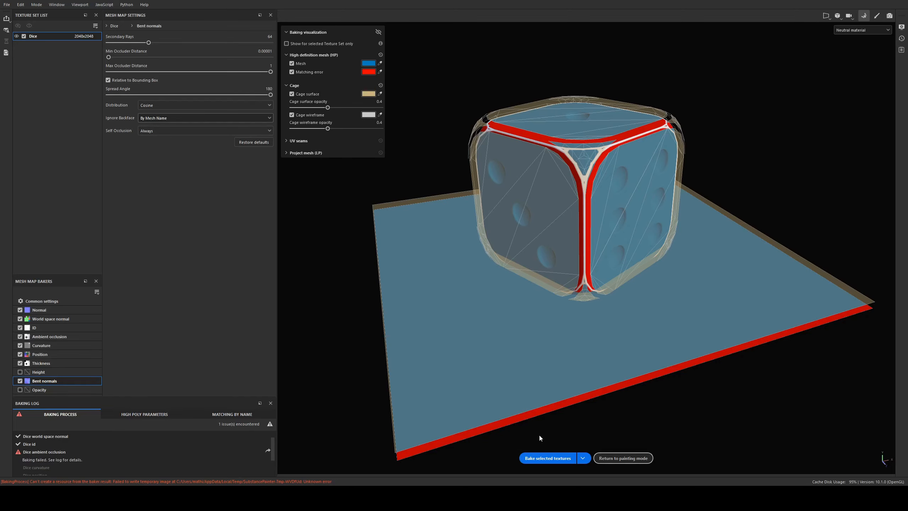
pyautogui.click(549, 458)
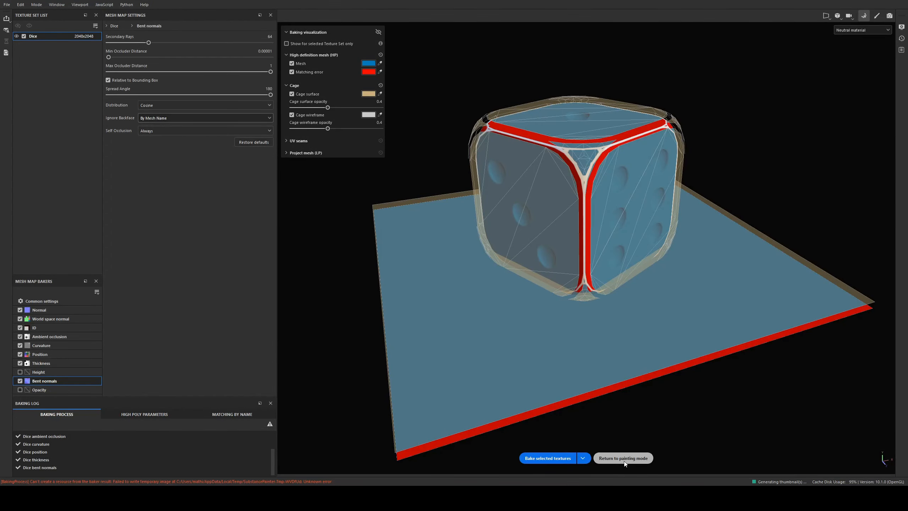
pyautogui.click(612, 458)
# Step: Examine the baked hole decals and surrounding edges on the textured dice from several angles
pyautogui.scroll(3, 459, 190)
pyautogui.keyDown('alt'); pyautogui.moveTo(458, 190); pyautogui.dragTo(330, 169); pyautogui.keyUp('alt')
pyautogui.keyDown('alt'); pyautogui.moveTo(551, 236); pyautogui.dragTo(489, 236, button='middle'); pyautogui.keyUp('alt')
pyautogui.scroll(3, 489, 236)
pyautogui.keyDown('alt'); pyautogui.moveTo(489, 240); pyautogui.dragTo(659, 246); pyautogui.keyUp('alt')
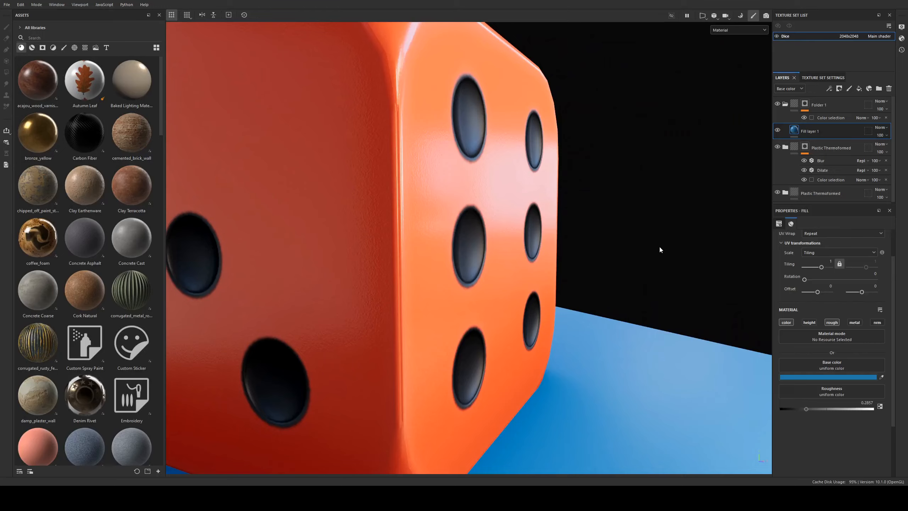
pyautogui.scroll(-3, 659, 246)
pyautogui.keyDown('alt'); pyautogui.moveTo(481, 158); pyautogui.dragTo(518, 207); pyautogui.keyUp('alt')
pyautogui.scroll(2, 518, 207)
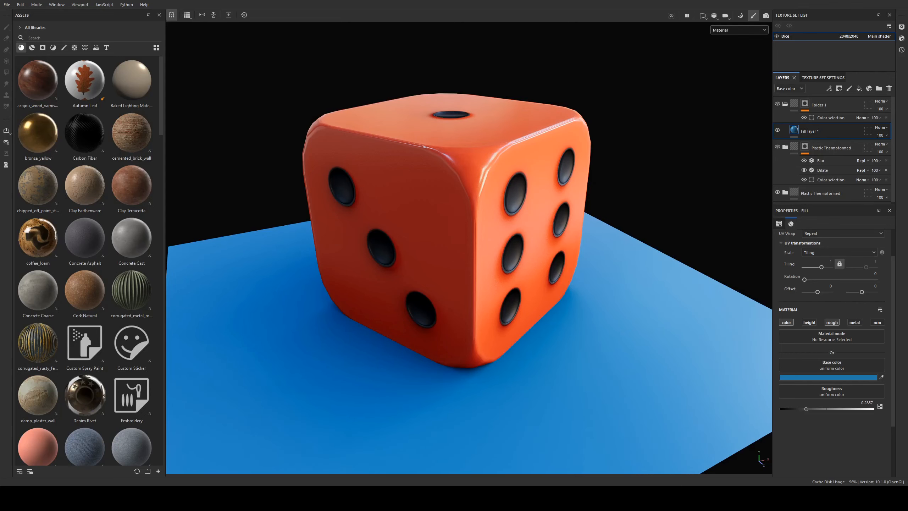
pyautogui.scroll(-3, 665, 247)
pyautogui.keyDown('alt'); pyautogui.moveTo(665, 248); pyautogui.dragTo(650, 244); pyautogui.keyUp('alt')
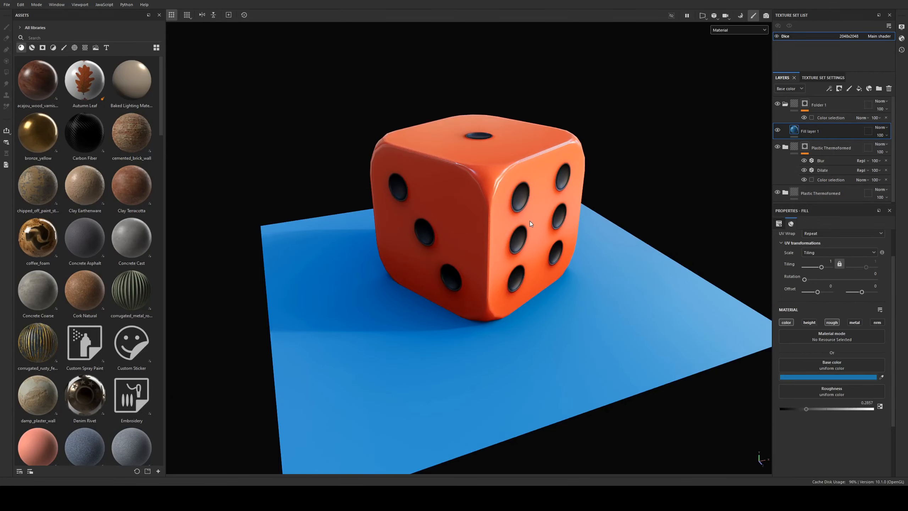
pyautogui.scroll(2, 546, 232)
pyautogui.keyDown('alt'); pyautogui.moveTo(546, 233); pyautogui.dragTo(519, 243); pyautogui.keyUp('alt')
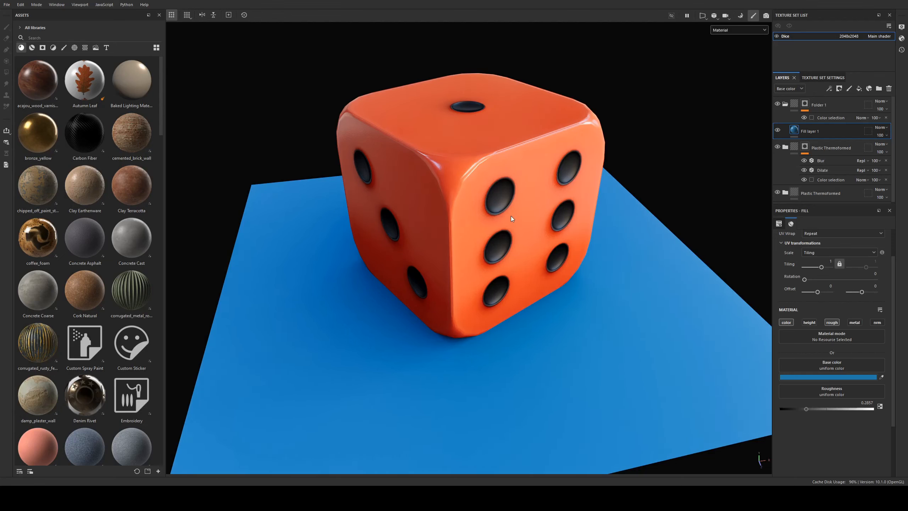
pyautogui.scroll(1, 511, 216)
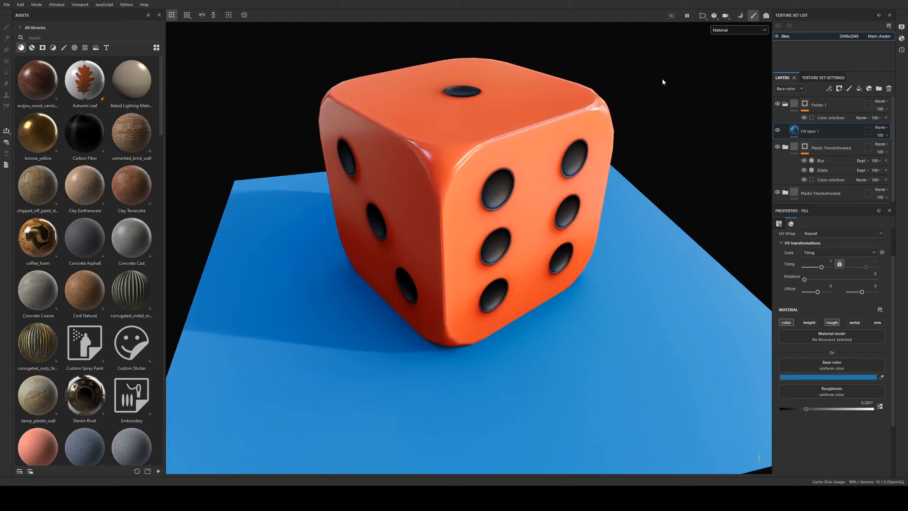
# Step: Display only the ambient occlusion map and examine the shading around the dice's baked holes
pyautogui.click(746, 81)
pyautogui.scroll(1, 590, 201)
pyautogui.keyDown('alt'); pyautogui.moveTo(562, 223); pyautogui.dragTo(460, 150); pyautogui.keyUp('alt')
pyautogui.scroll(3, 460, 150)
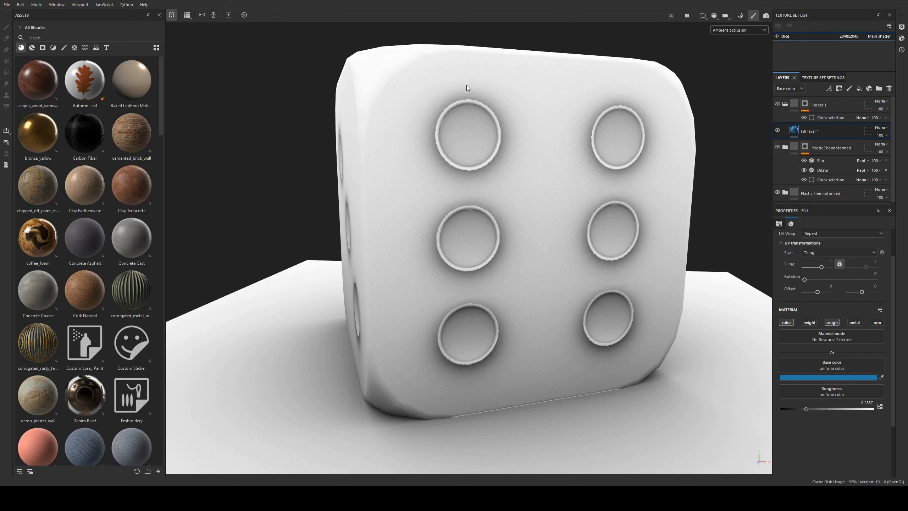
pyautogui.scroll(-3, 425, 130)
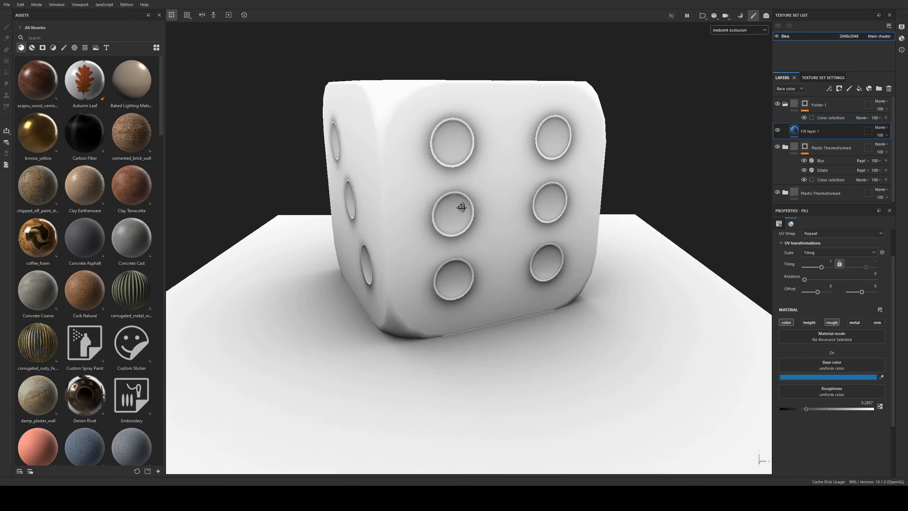
pyautogui.keyDown('alt'); pyautogui.moveTo(462, 206); pyautogui.dragTo(396, 155); pyautogui.keyUp('alt')
pyautogui.keyDown('alt'); pyautogui.moveTo(395, 154); pyautogui.dragTo(462, 217, button='middle'); pyautogui.keyUp('alt')
pyautogui.scroll(-2, 462, 218)
pyautogui.keyDown('alt'); pyautogui.moveTo(463, 217); pyautogui.dragTo(466, 199); pyautogui.keyUp('alt')
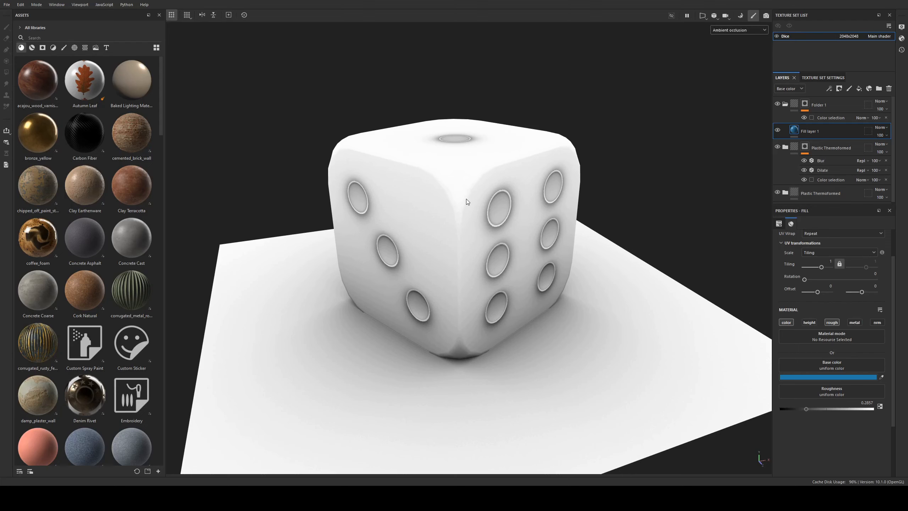
pyautogui.scroll(3, 486, 214)
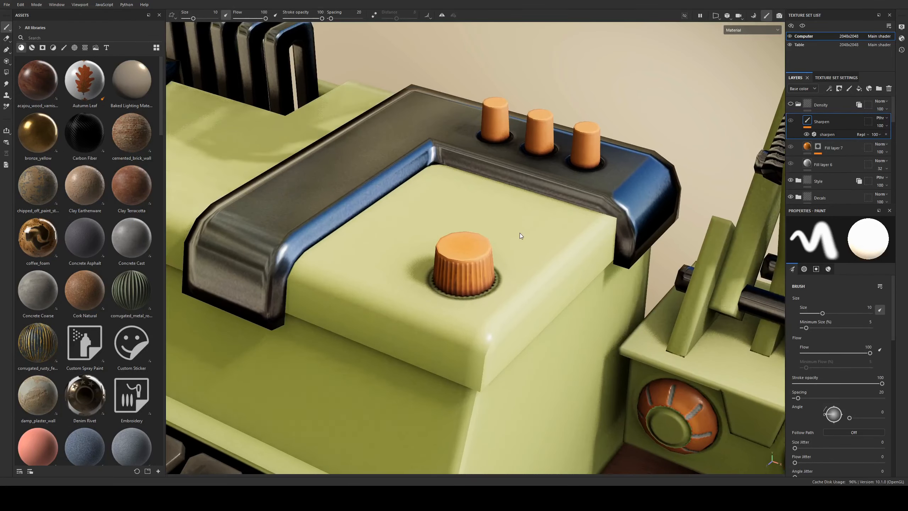
# Step: Examine the baked details around the Computer model's orange knobs, its metal trim and the black coiled springs
pyautogui.keyDown('alt'); pyautogui.moveTo(519, 233); pyautogui.dragTo(499, 296, button='right'); pyautogui.keyUp('alt')
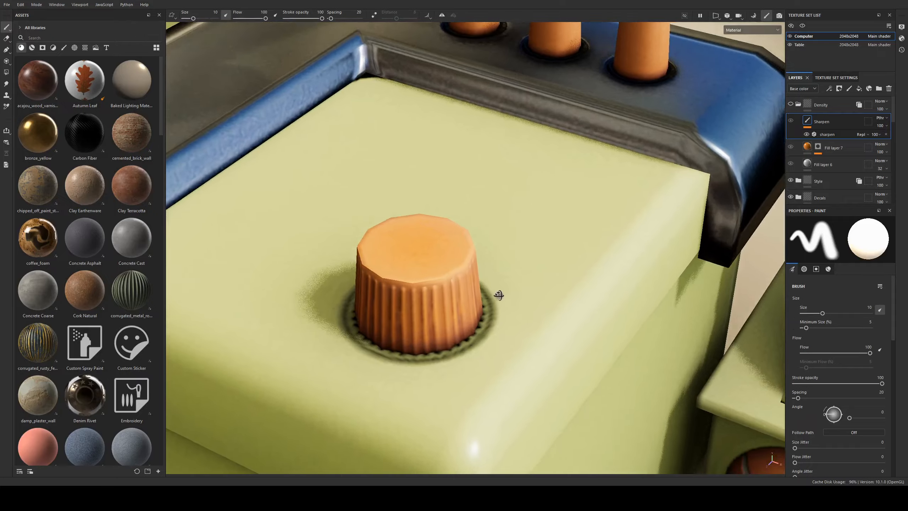
pyautogui.keyDown('alt'); pyautogui.moveTo(499, 296); pyautogui.dragTo(501, 325); pyautogui.keyUp('alt')
pyautogui.keyDown('alt'); pyautogui.moveTo(501, 326); pyautogui.dragTo(501, 243, button='right'); pyautogui.keyUp('alt')
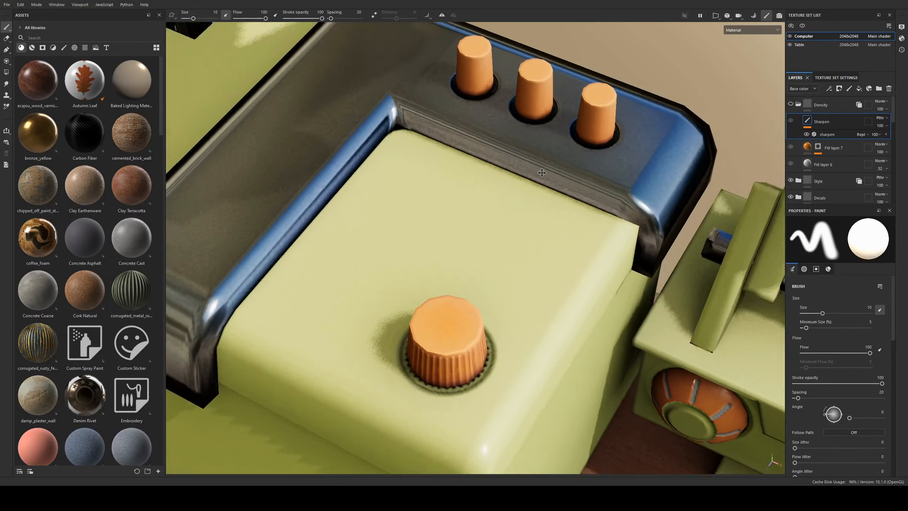
pyautogui.keyDown('alt'); pyautogui.moveTo(501, 243); pyautogui.dragTo(490, 343, button='middle'); pyautogui.keyUp('alt')
pyautogui.keyDown('alt'); pyautogui.moveTo(490, 343); pyautogui.dragTo(525, 270); pyautogui.keyUp('alt')
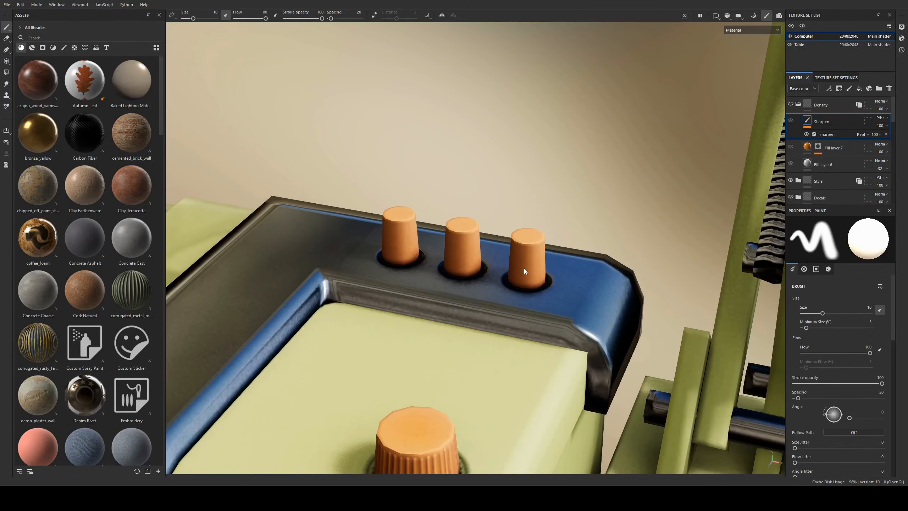
pyautogui.keyDown('alt'); pyautogui.moveTo(525, 269); pyautogui.dragTo(357, 304, button='middle'); pyautogui.keyUp('alt')
pyautogui.keyDown('alt'); pyautogui.moveTo(573, 258); pyautogui.dragTo(494, 261); pyautogui.keyUp('alt')
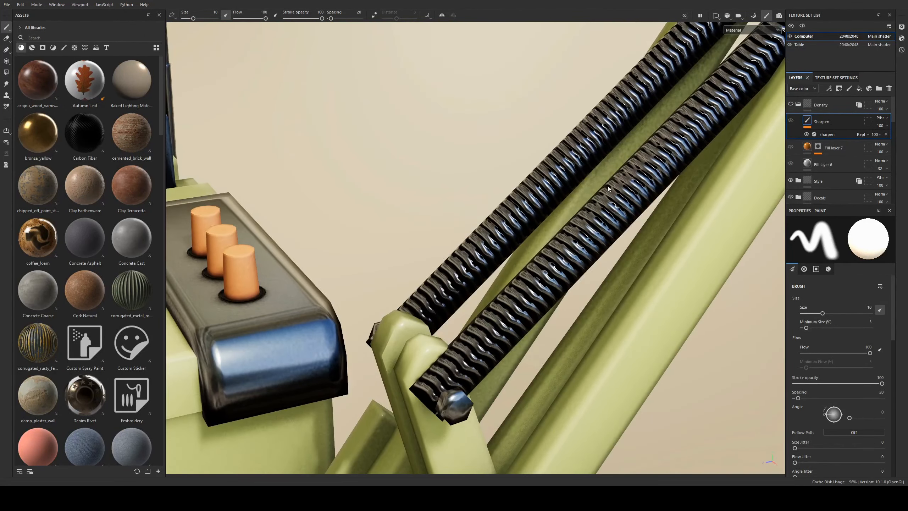